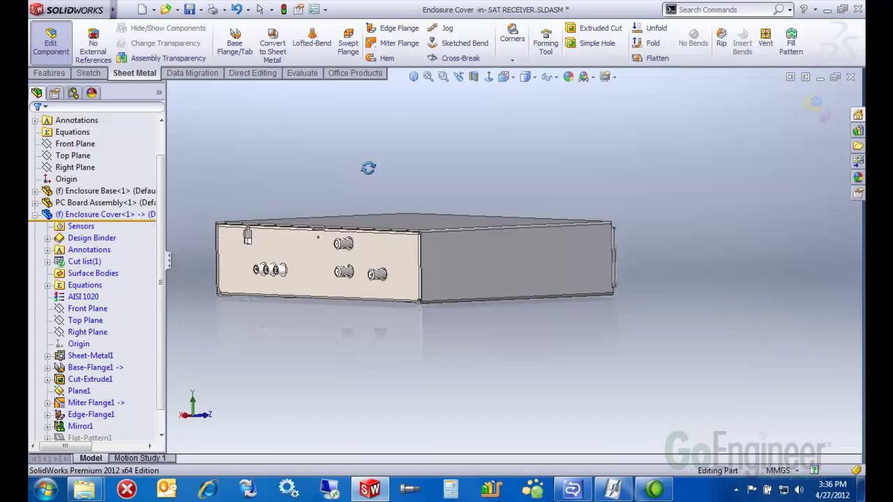
Examine the slot and the small round hole in the enclosure base's connector panel, just below the cover's edge.
middle_drag(368, 168, 387, 217)
scroll(333, 288, down, 5)
middle_drag(403, 267, 379, 263)
scroll(411, 261, down, 2)
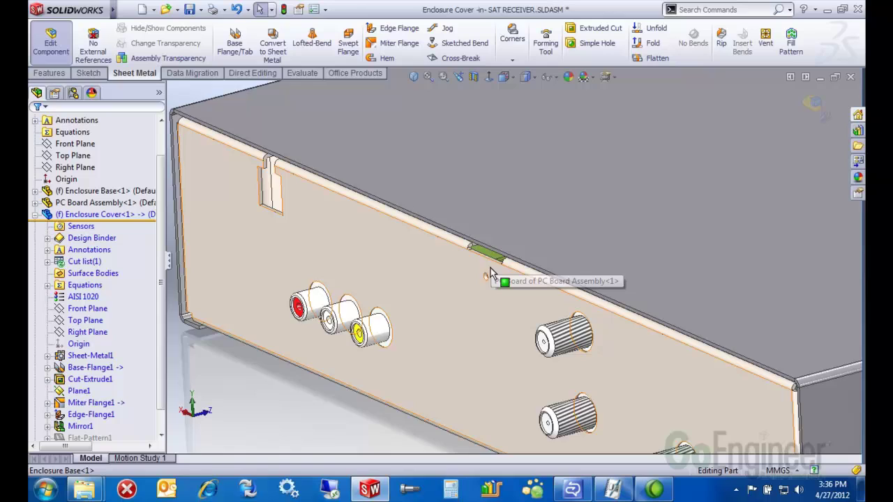
scroll(488, 282, down, 5)
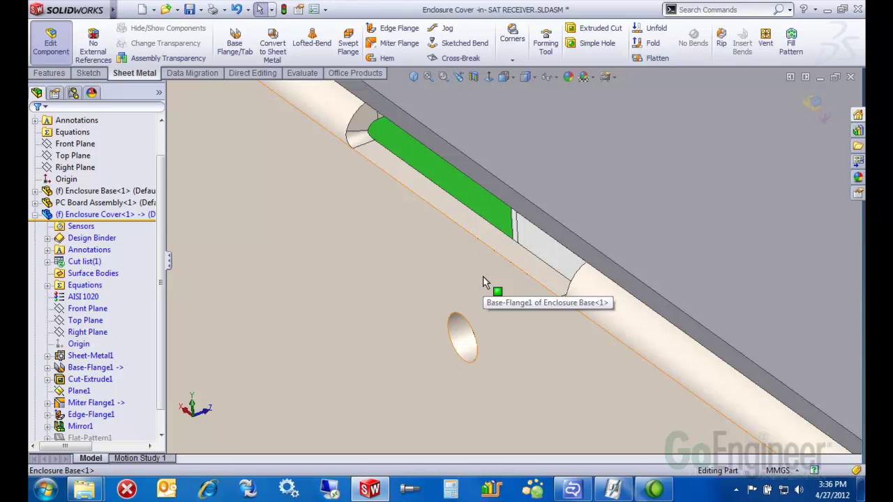
scroll(491, 265, up, 3)
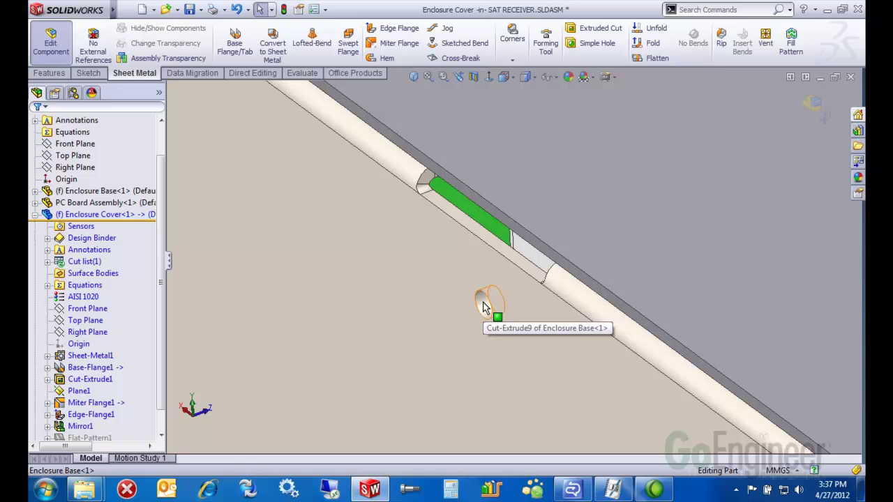
click(485, 304)
scroll(482, 303, up, 3)
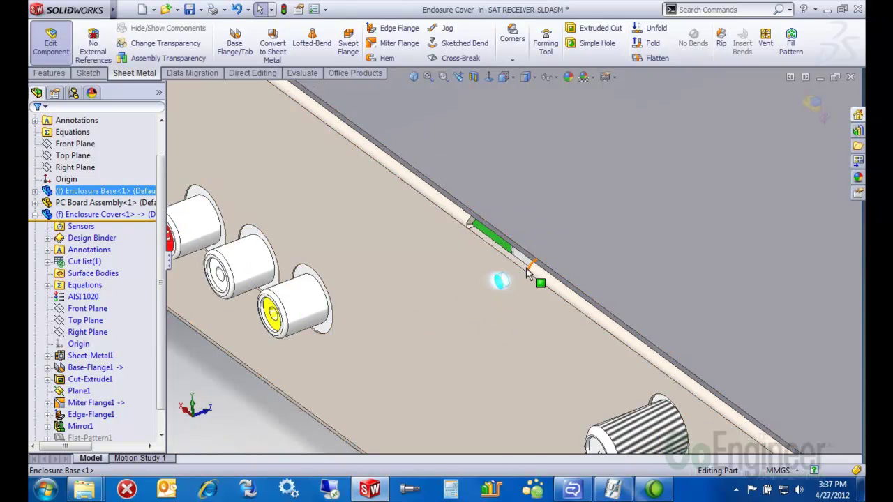
scroll(526, 268, up, 3)
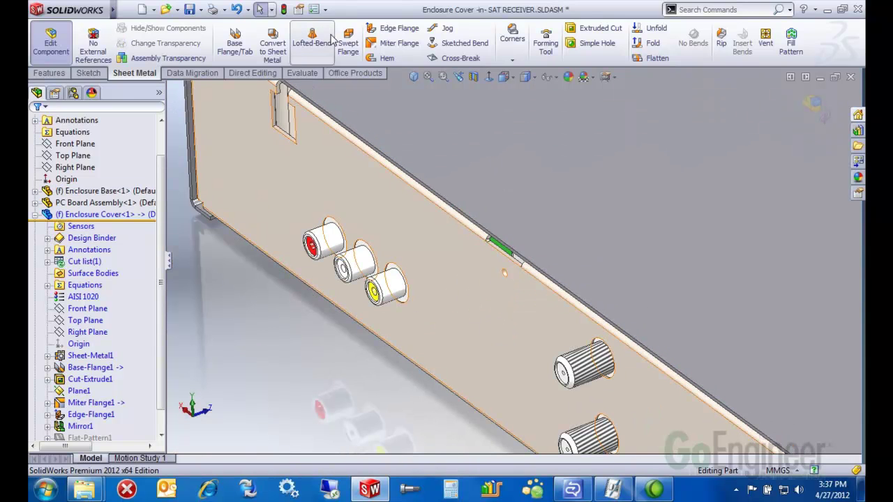
Start an edge flange on the cover's long edge above the connector panel, running downward about 12.8 mm.
click(374, 31)
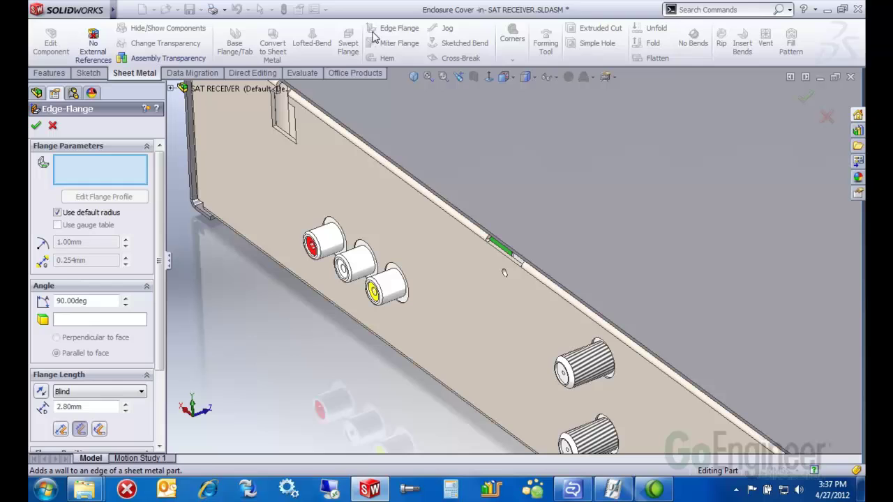
click(425, 194)
scroll(487, 307, up, 6)
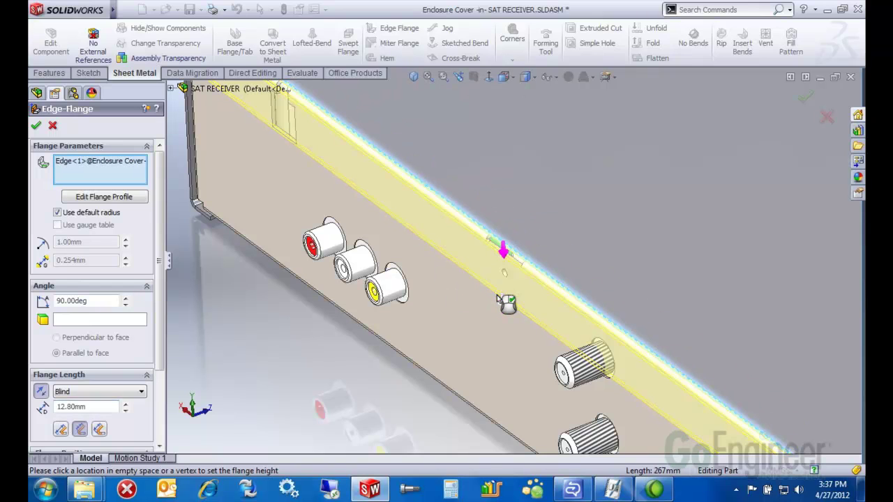
middle_drag(444, 326, 466, 289)
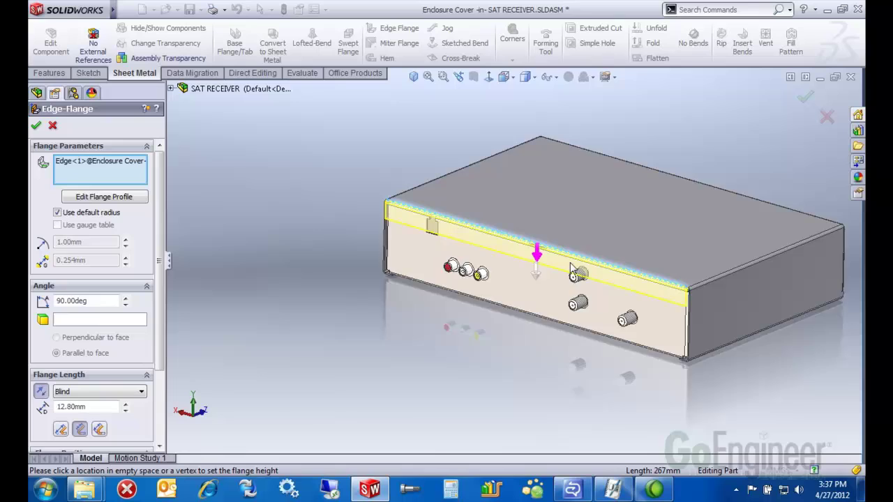
scroll(572, 272, down, 3)
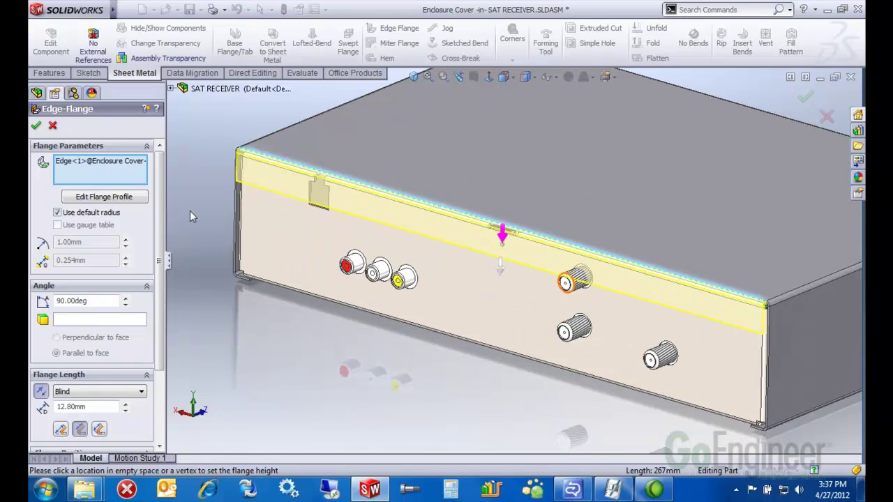
Edit the flange profile, pulling its two ends in to about 15.3 mm and 13.5 mm on either side of the centre.
click(115, 199)
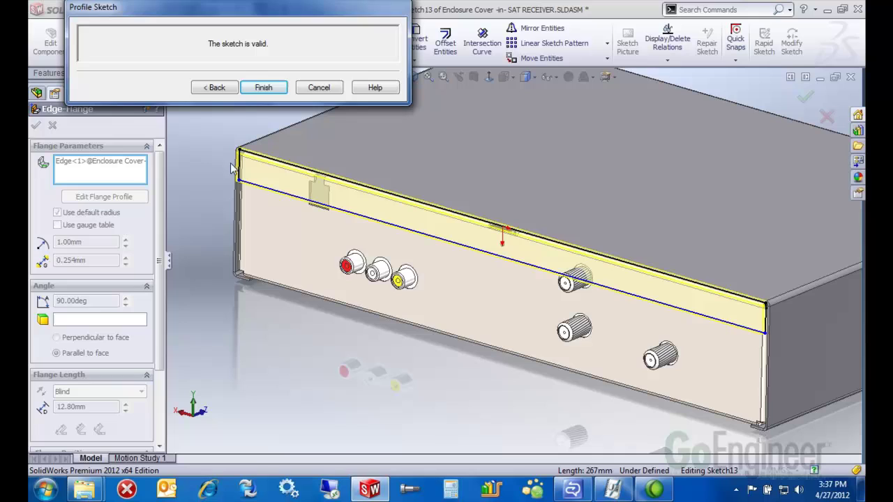
drag(240, 153, 473, 218)
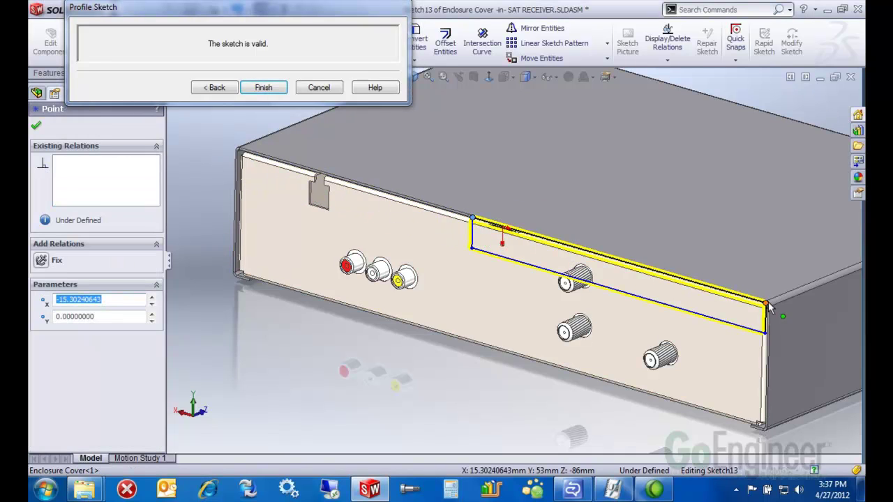
mouse_move(768, 302)
mouse_down()
mouse_move(577, 261)
mouse_move(530, 238)
mouse_up()
scroll(530, 238, down, 5)
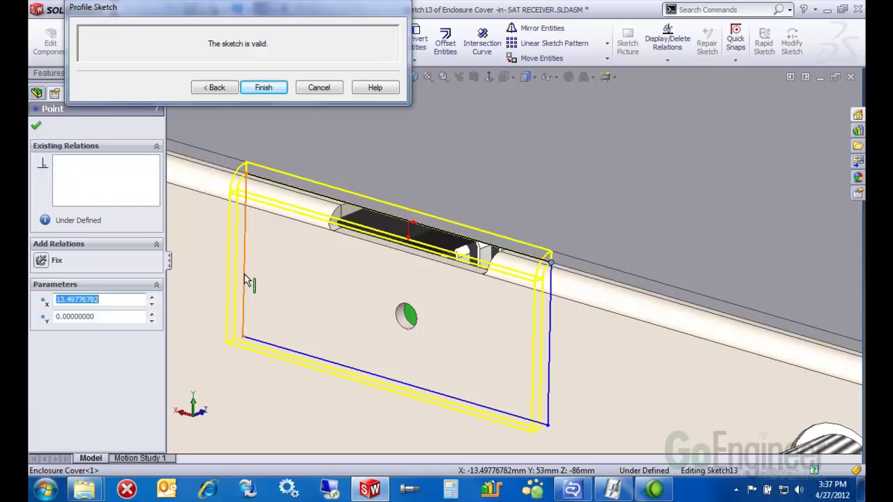
Make both vertical profile lines coincident with the corner vertices of the slot in the enclosure base.
click(244, 275)
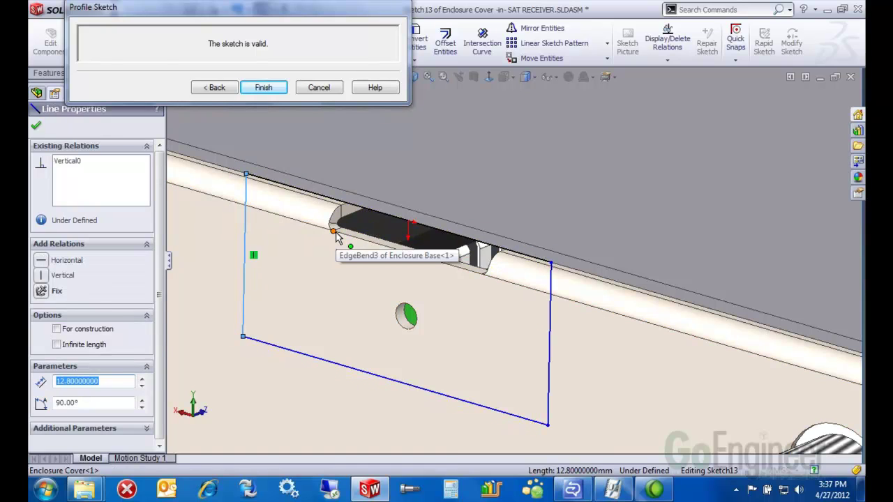
ctrl+click(336, 237)
click(384, 187)
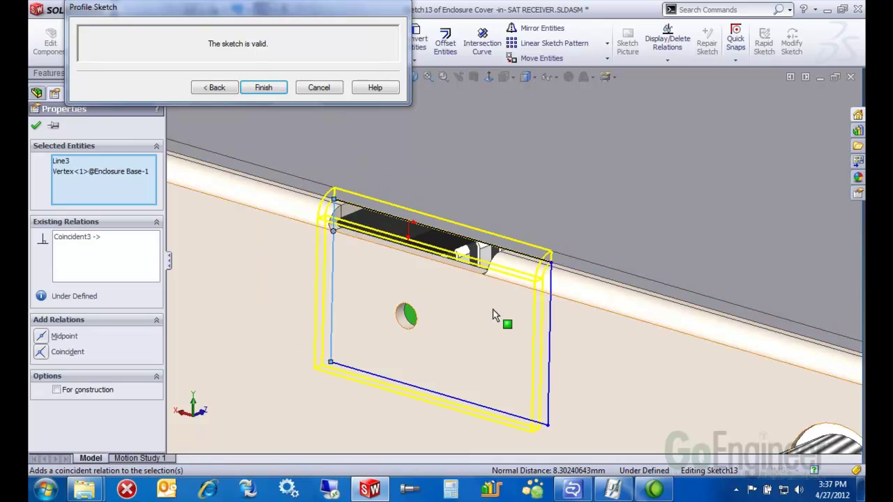
click(550, 307)
ctrl+click(482, 276)
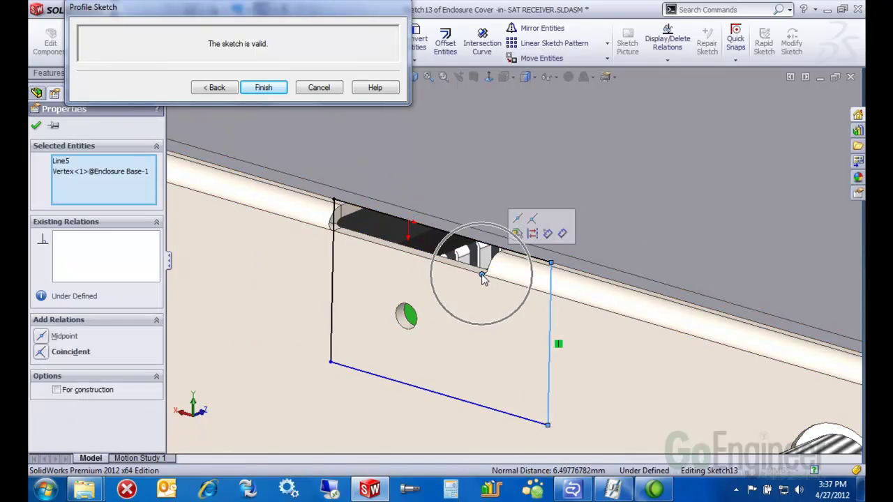
click(531, 220)
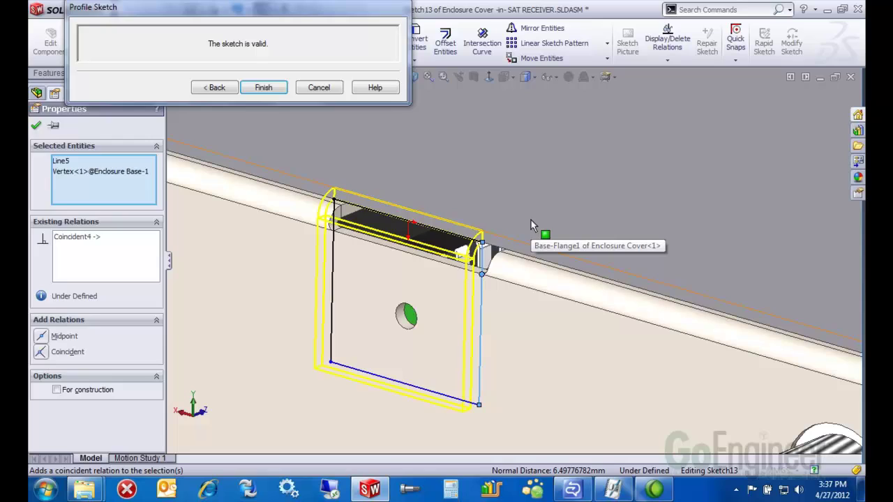
Dimension the profile's vertical side as 12 mm.
right_drag(531, 219, 528, 172)
click(481, 330)
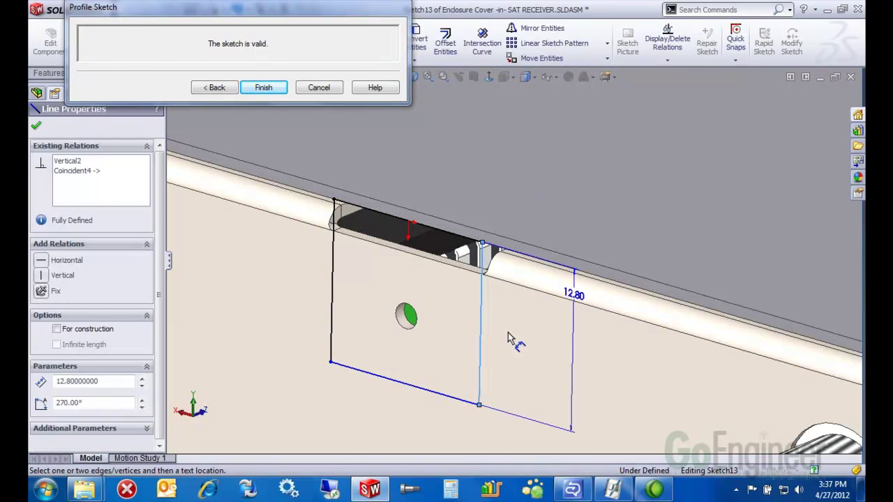
click(510, 335)
text(12.00mm)
key(Return)
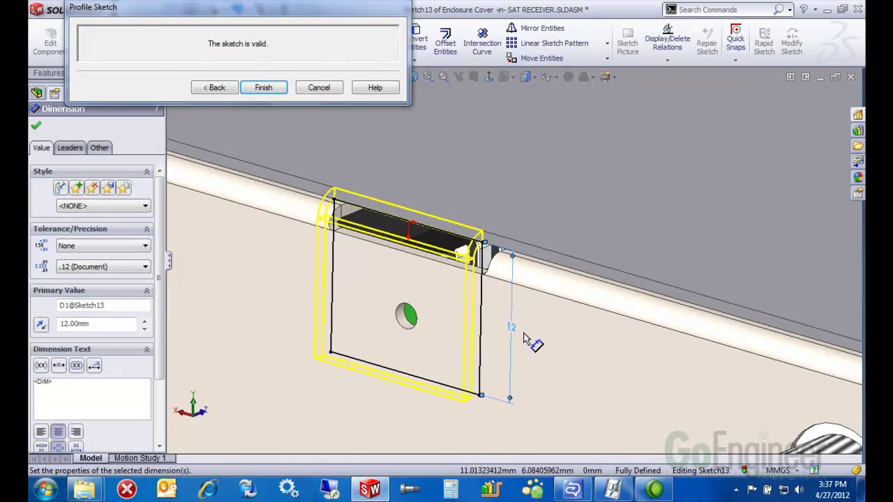
key(Escape)
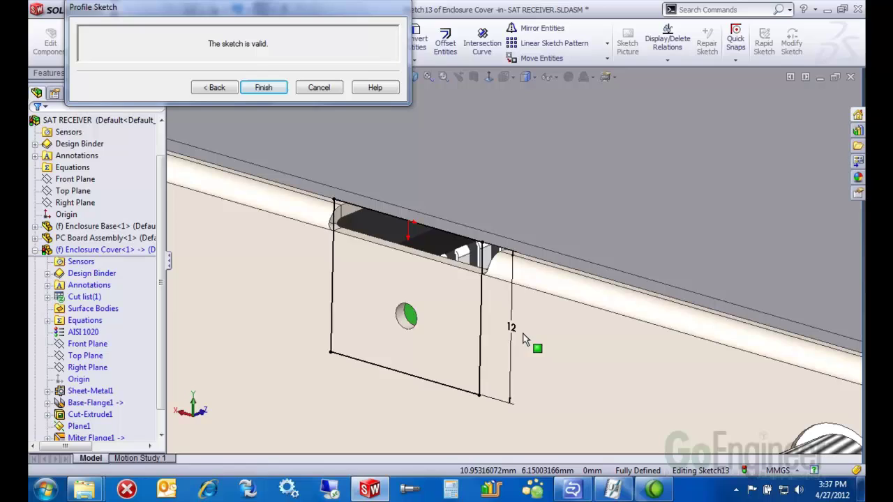
Convert the enclosure base's 2 mm hole edge into the flange profile and return to the flange settings.
click(408, 331)
key(s)
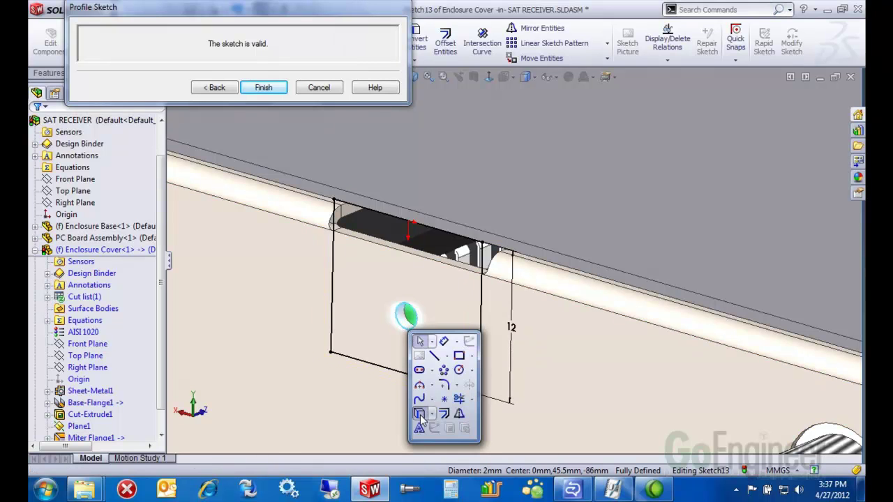
click(420, 421)
click(37, 128)
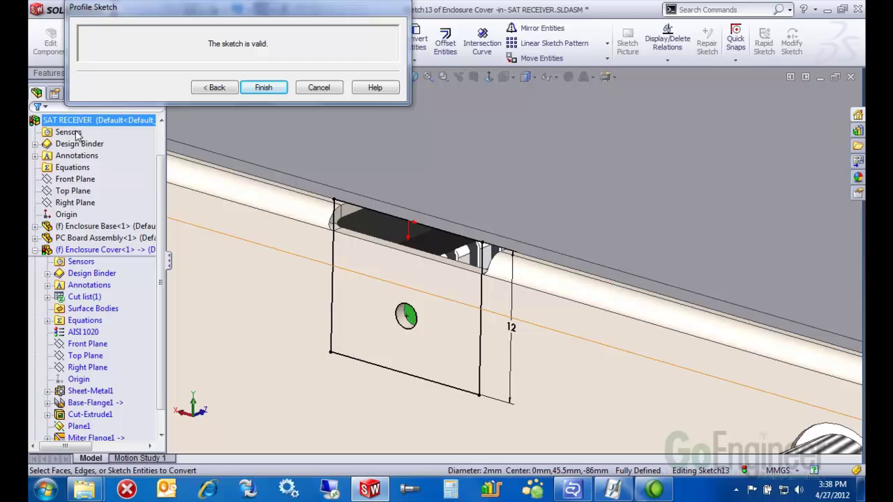
click(214, 88)
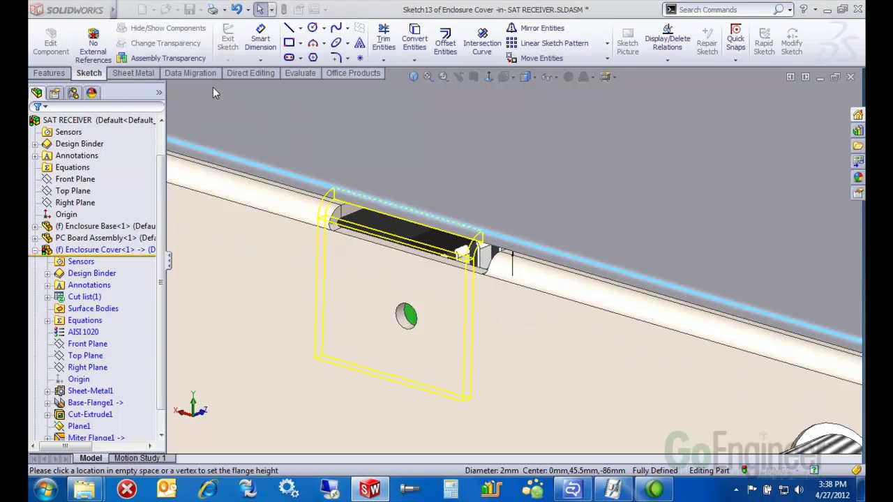
Offset the flange position by a blind distance of 1 mm and reverse the offset direction, towards the inside of the enclosure.
scroll(466, 221, up, 5)
scroll(466, 230, down, 4)
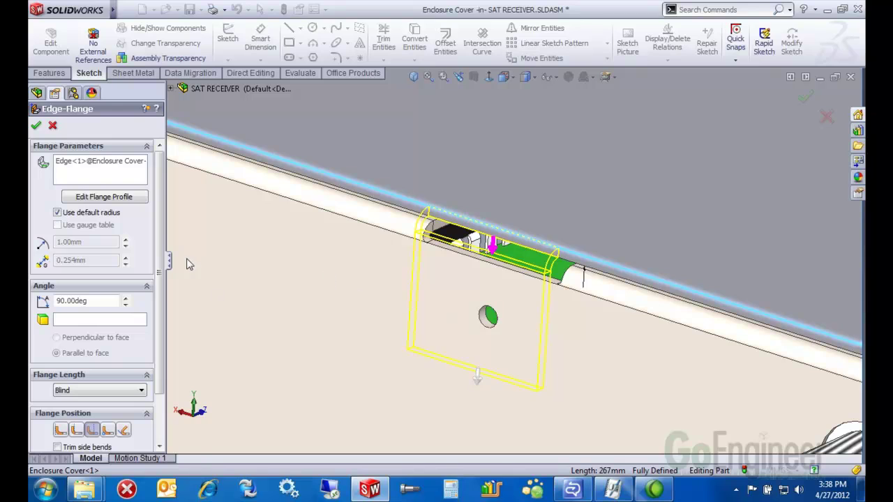
middle_drag(534, 283, 518, 299)
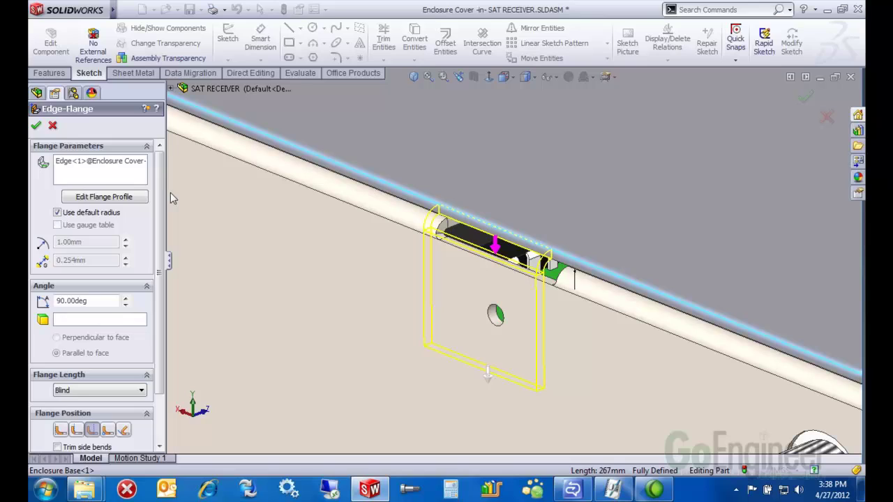
scroll(162, 286, down, 2)
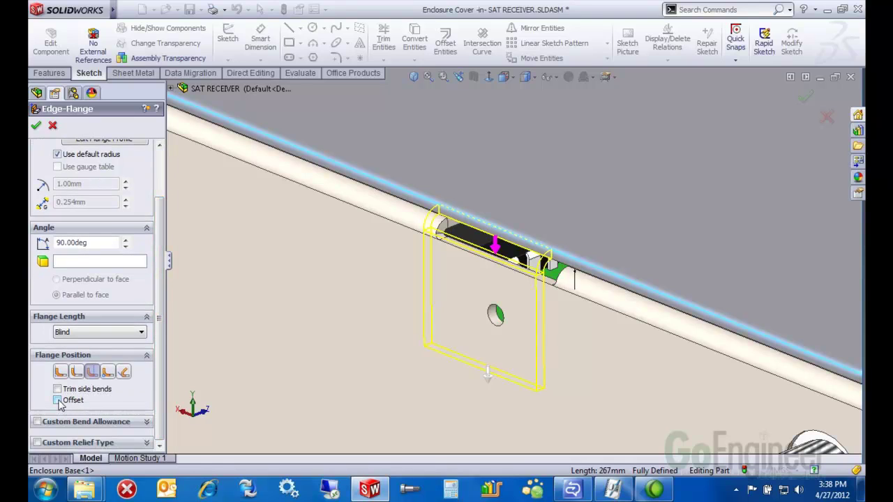
click(58, 400)
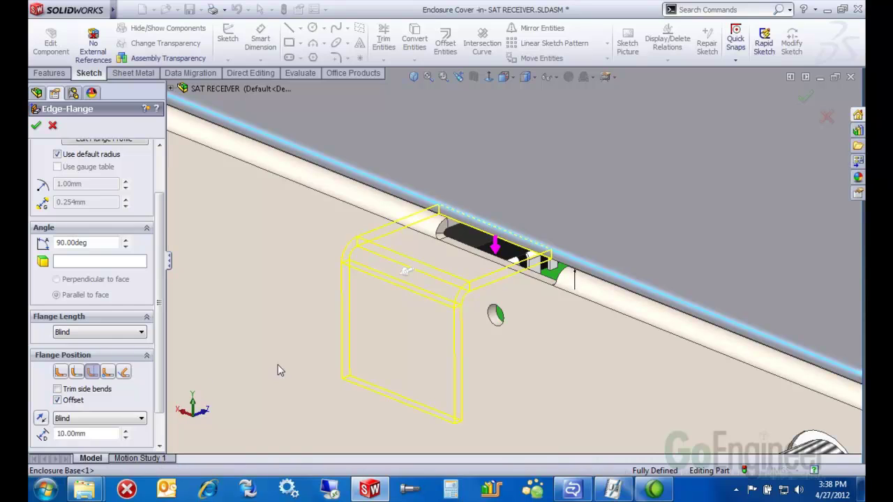
mouse_move(279, 369)
middle_down()
mouse_move(254, 354)
mouse_move(263, 365)
middle_up()
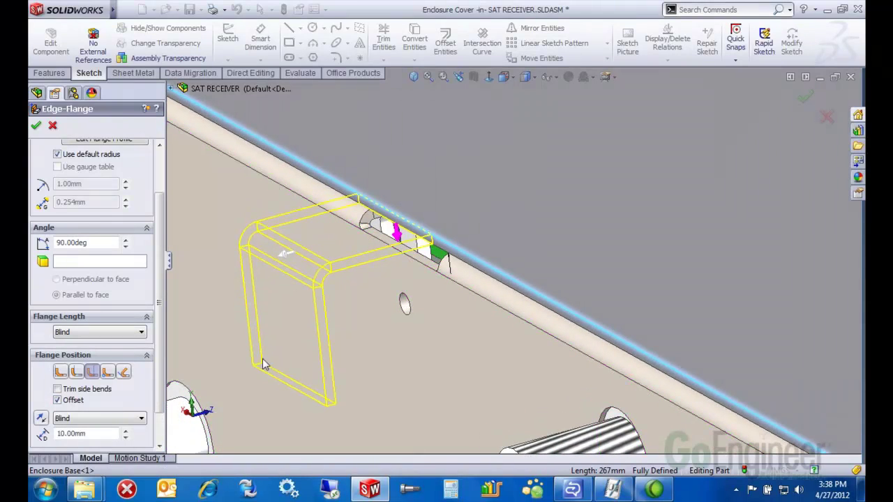
double_click(107, 434)
key(Return)
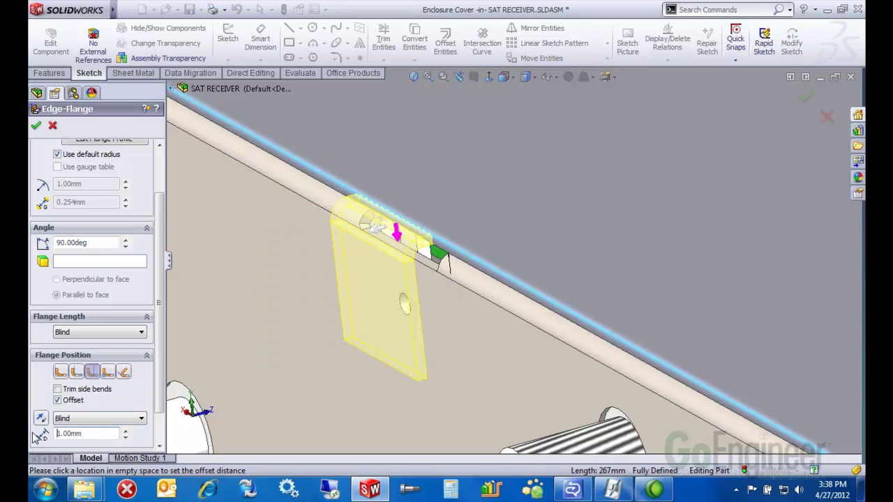
click(40, 420)
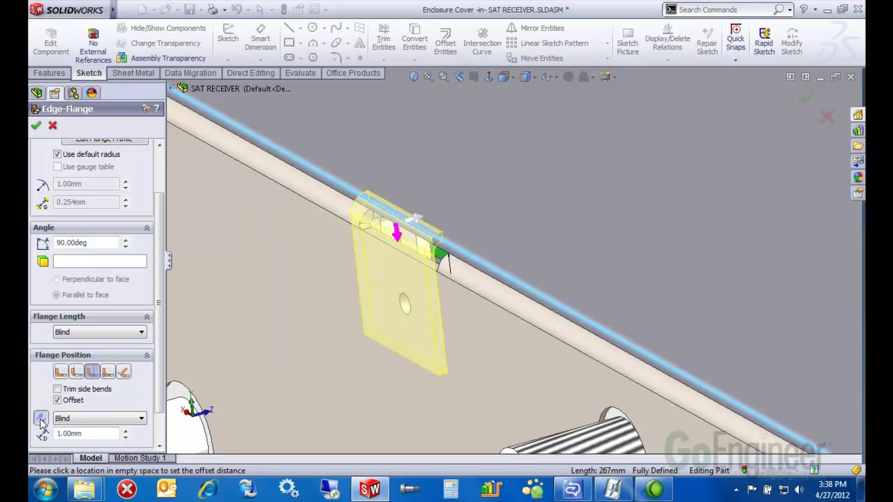
Set the flange position to Material Inside, create the edge flange, and check how it fits the slot and hole.
click(61, 373)
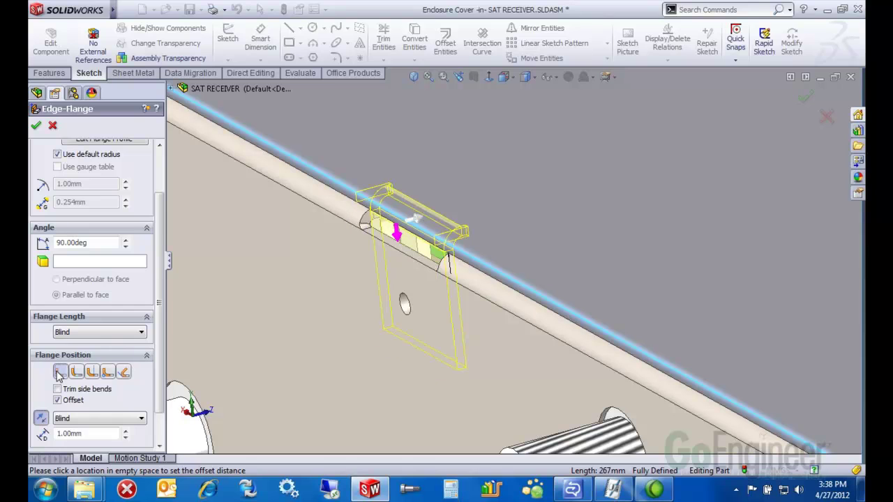
middle_drag(395, 270, 411, 269)
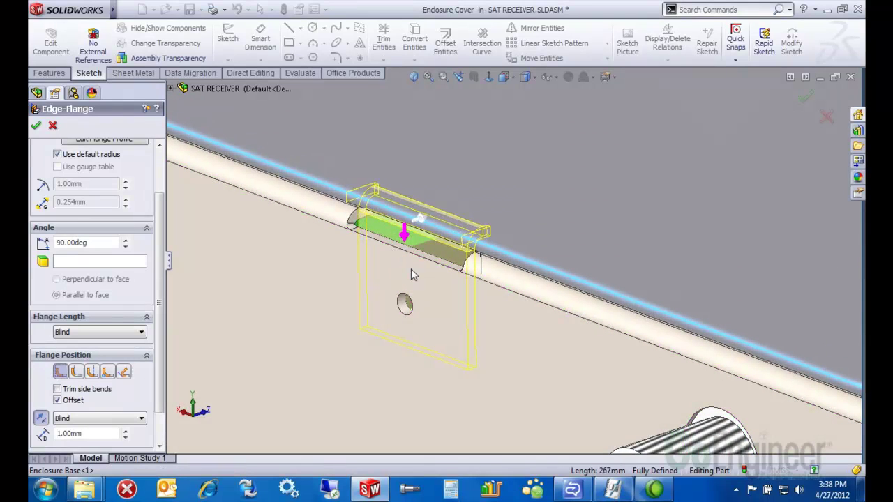
click(36, 126)
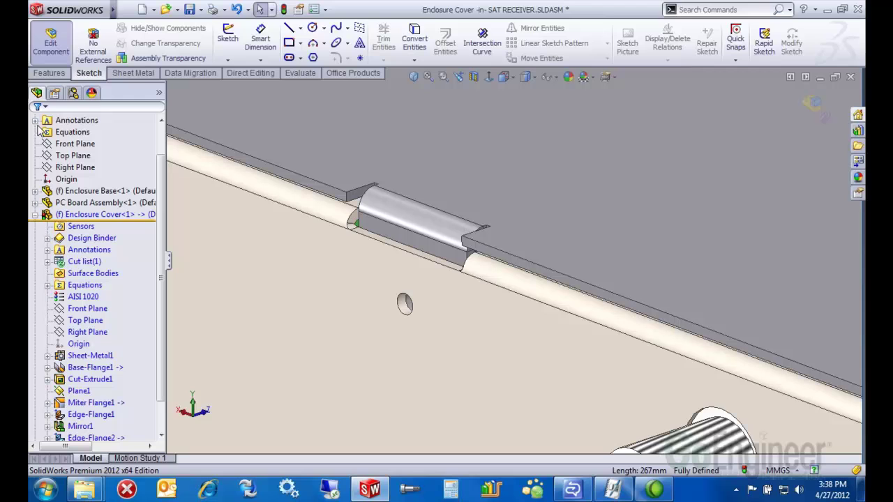
scroll(410, 266, up, 2)
scroll(411, 266, down, 6)
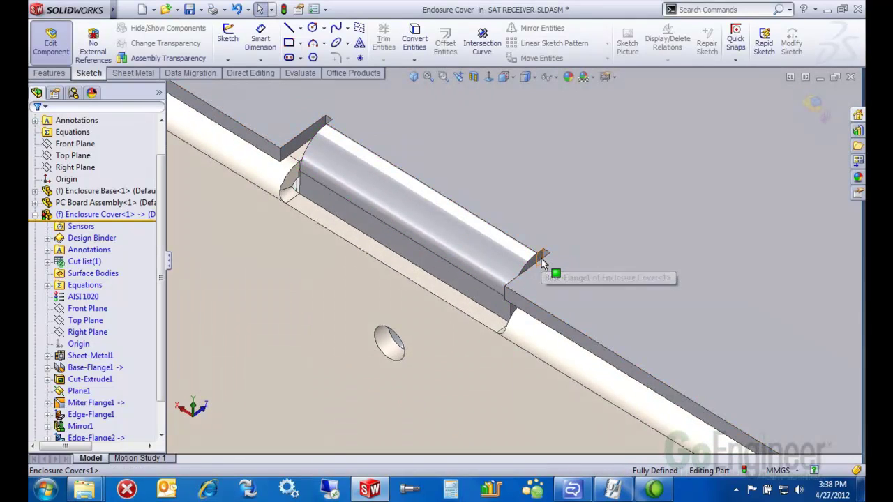
middle_drag(458, 355, 388, 363)
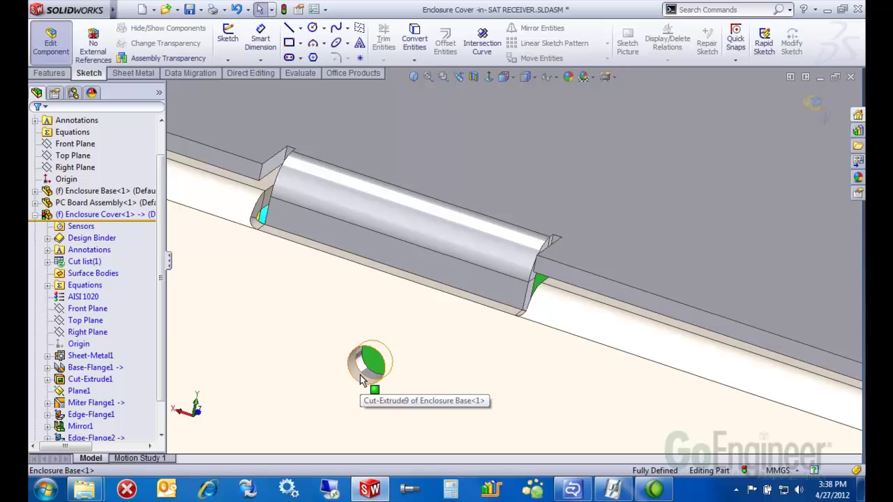
key(f)
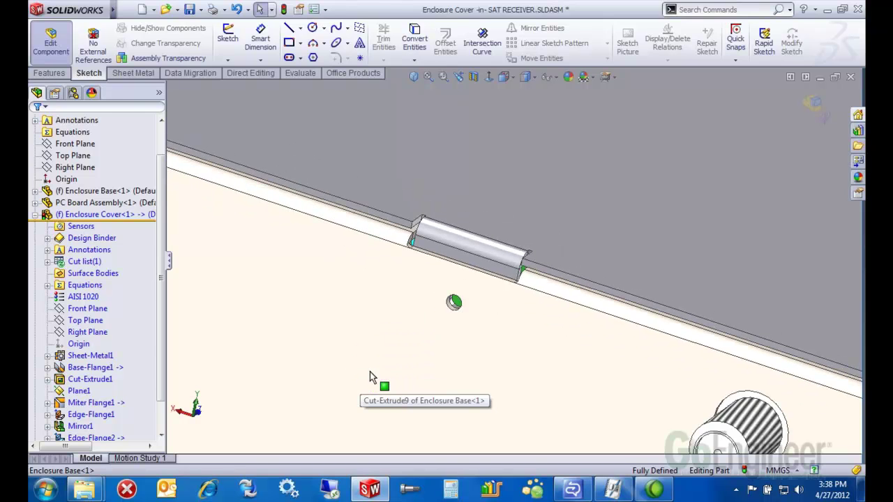
Set the enclosure base's base-flange dimension along the width of the connector face to 150 mm.
middle_drag(479, 311, 495, 293)
scroll(557, 275, down, 3)
middle_drag(564, 273, 468, 295)
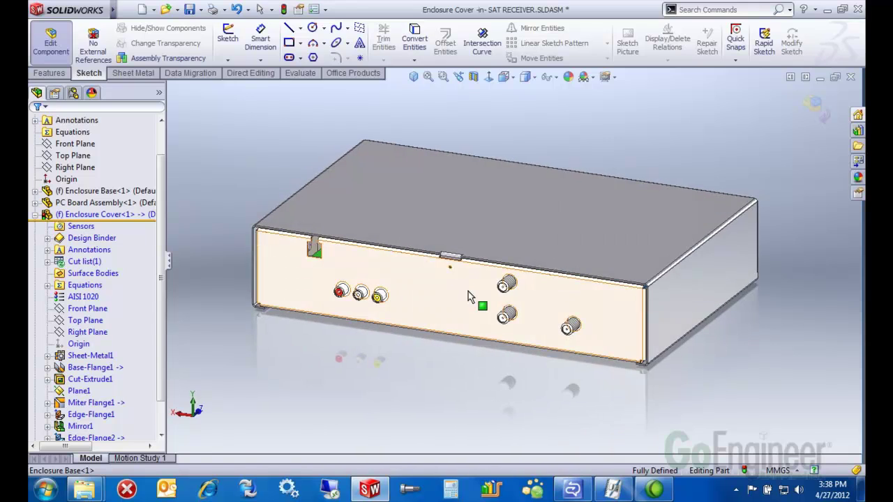
click(455, 302)
middle_drag(548, 372, 545, 398)
double_click(528, 409)
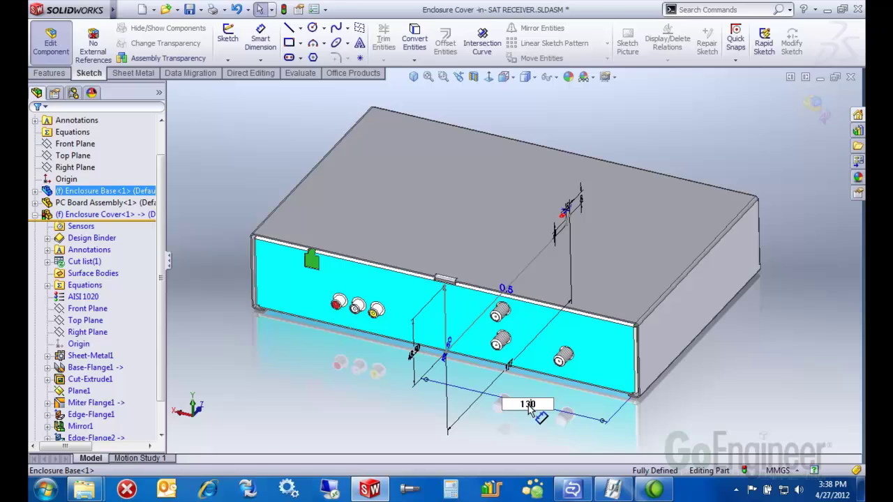
drag(542, 409, 519, 408)
text(150)
key(Return)
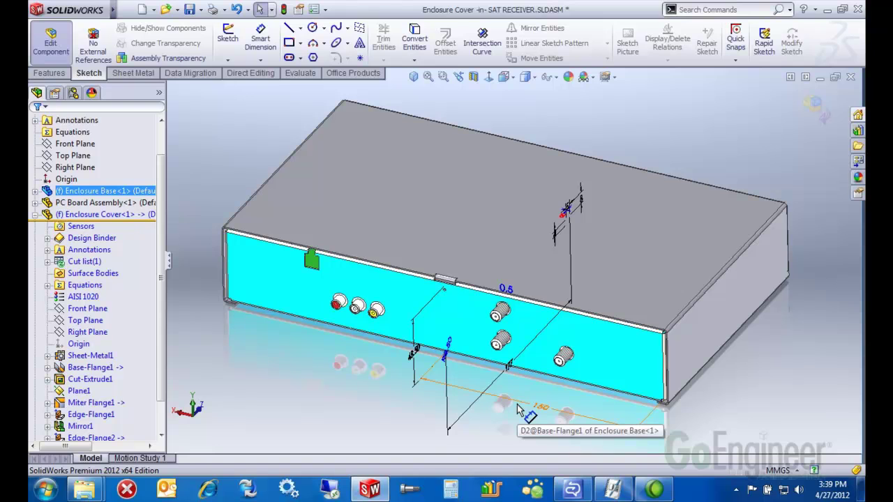
Finish editing the enclosure cover in context and return to the complete assembly.
middle_drag(699, 166, 584, 264)
middle_drag(771, 277, 462, 412)
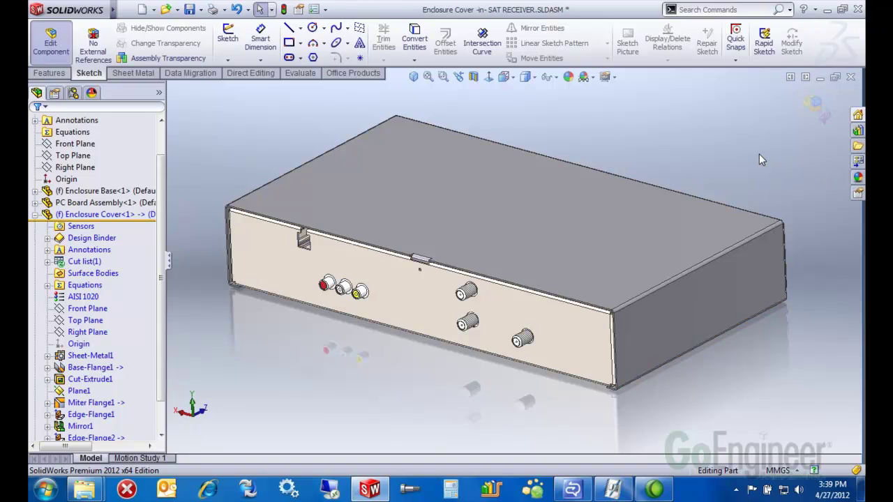
click(813, 104)
key(f)
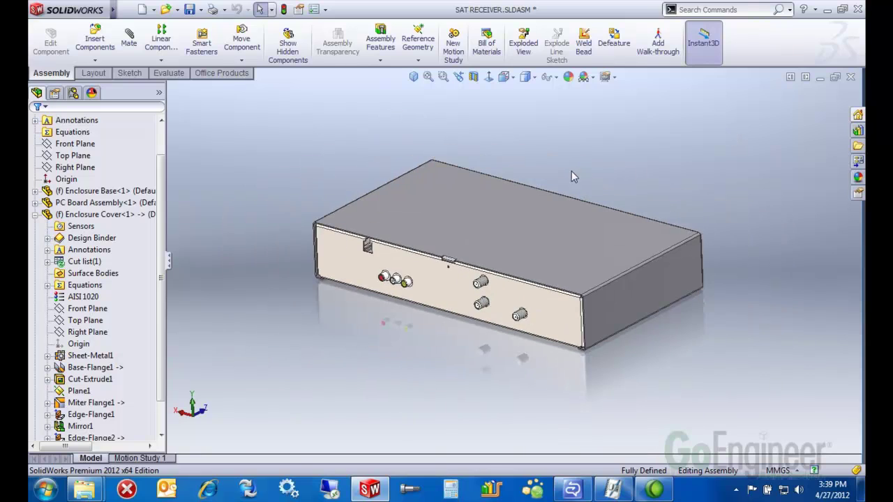
Open the enclosure cover as a separate part and examine its flanges and the new tab.
click(490, 216)
click(524, 151)
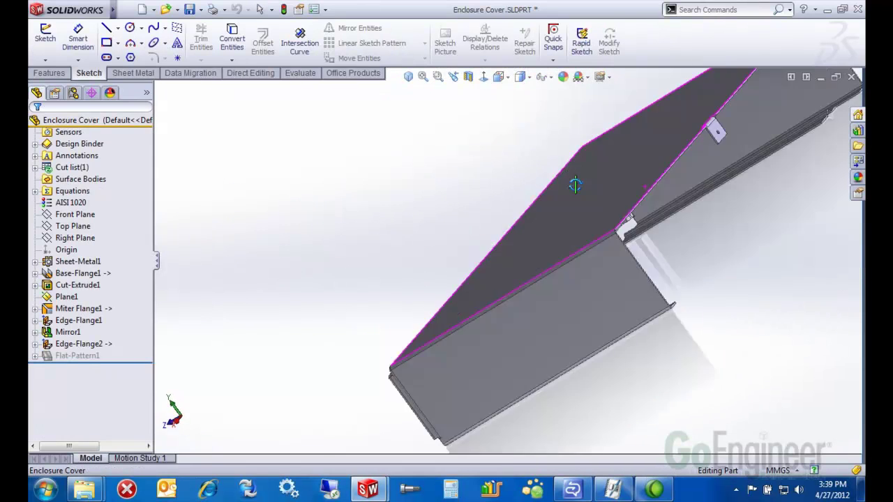
scroll(638, 185, up, 5)
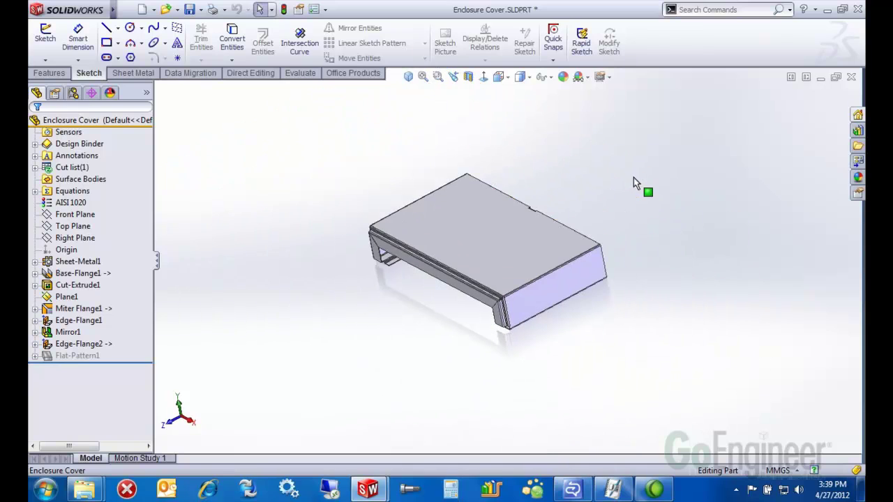